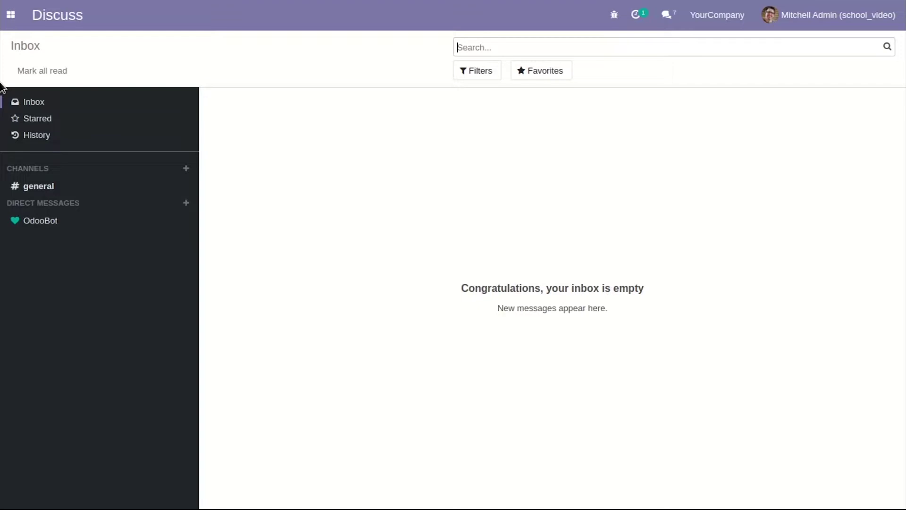
Check on the Apps page that Customer Followup is installed, then reopen the app menu
left_click(11, 14)
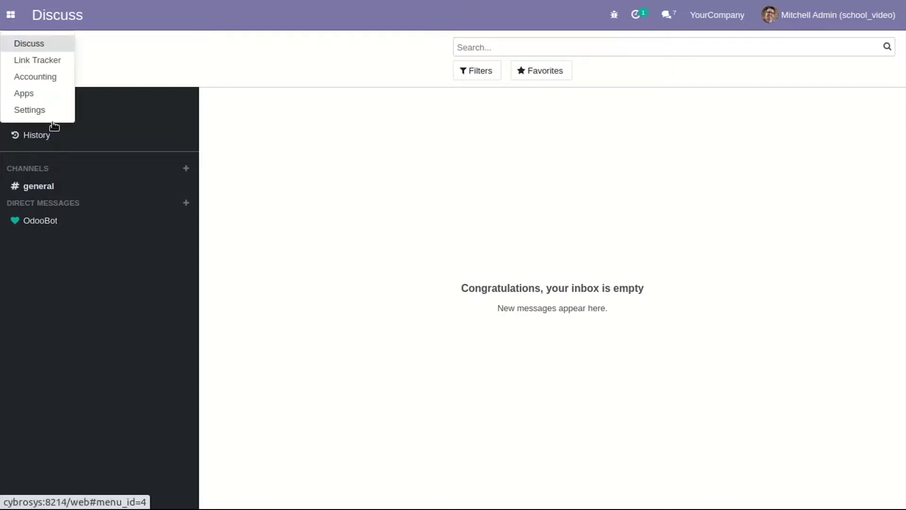
left_click(24, 93)
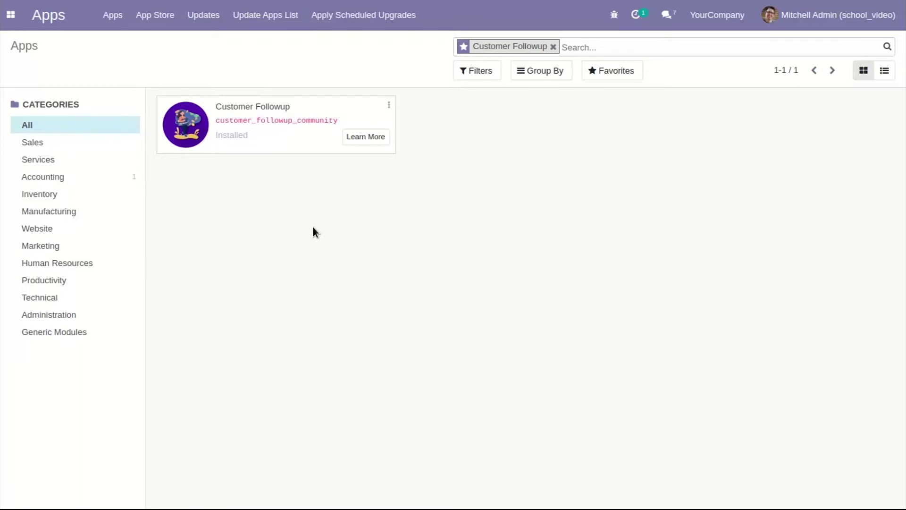
left_click(11, 14)
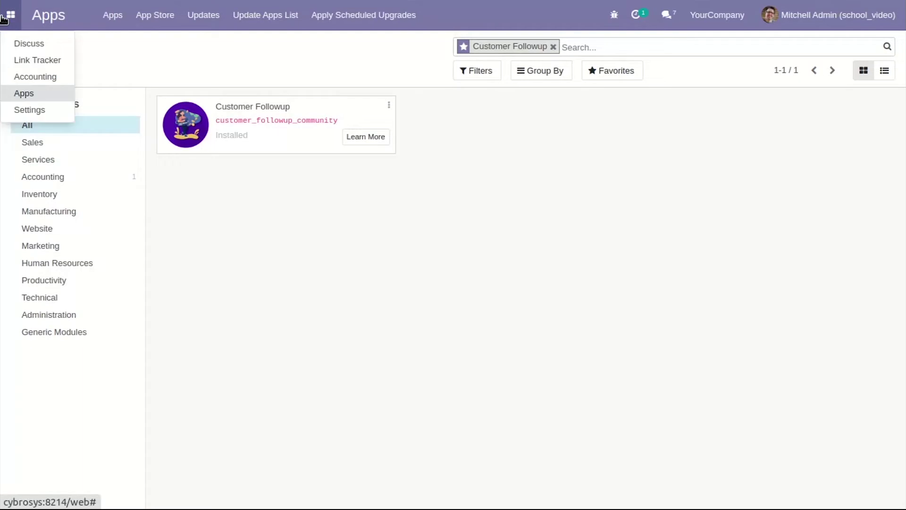
Open Accounting's Follow-up Levels configuration to list the YourCompany follow-up entry
left_click(36, 76)
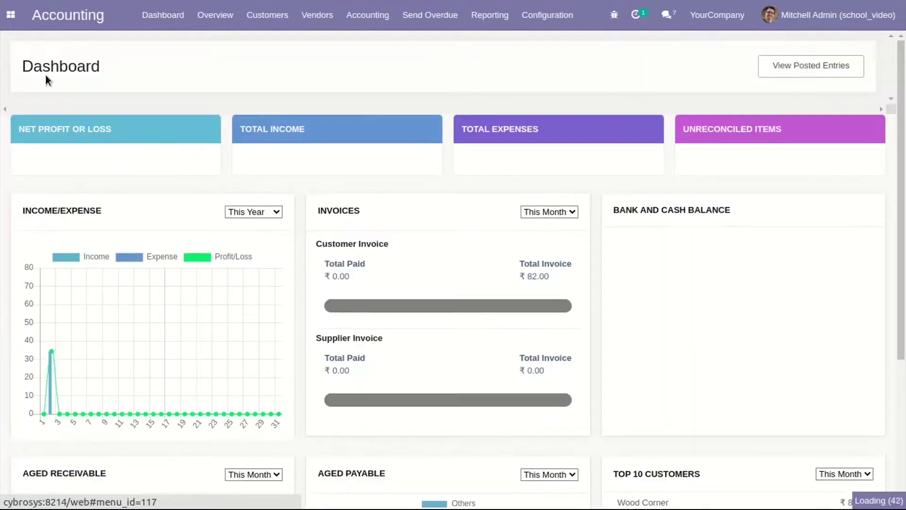
left_click(546, 15)
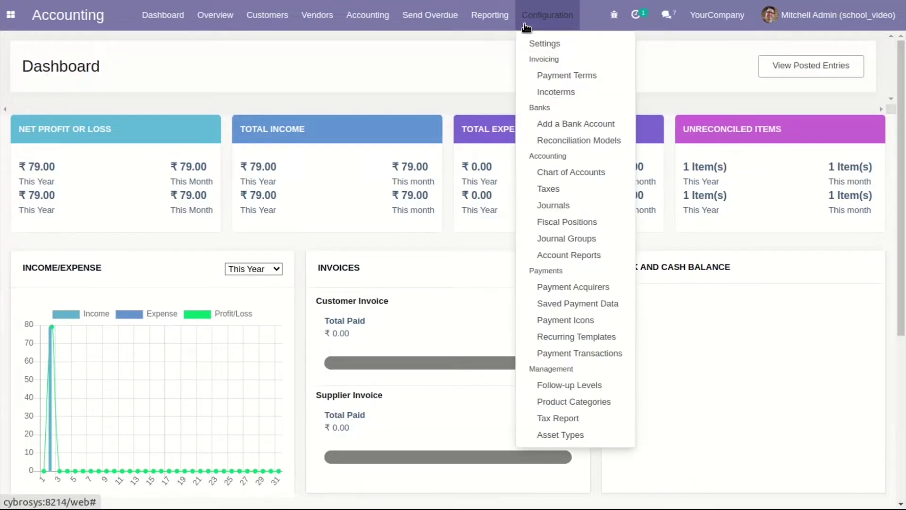
left_click(570, 386)
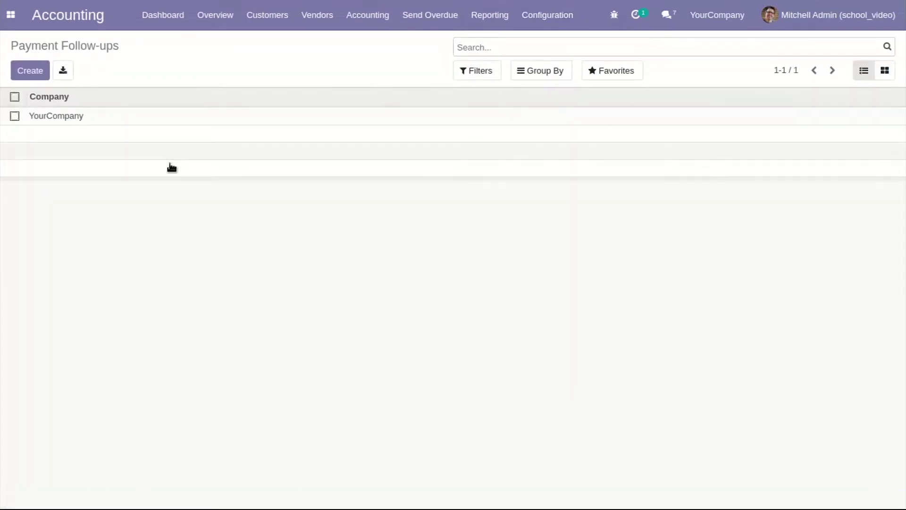
Edit YourCompany's follow-ups and inspect the First Reminder Email's −5 day timing and email text
left_click(56, 116)
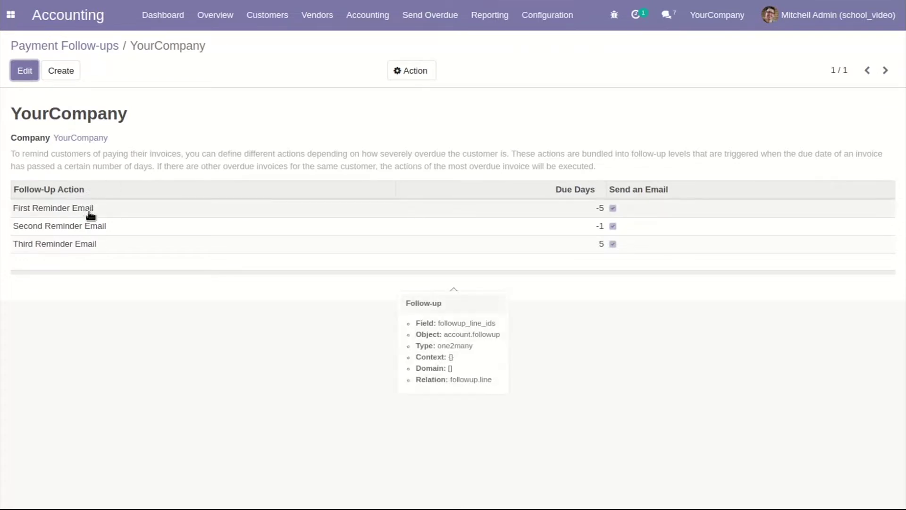
left_click(25, 70)
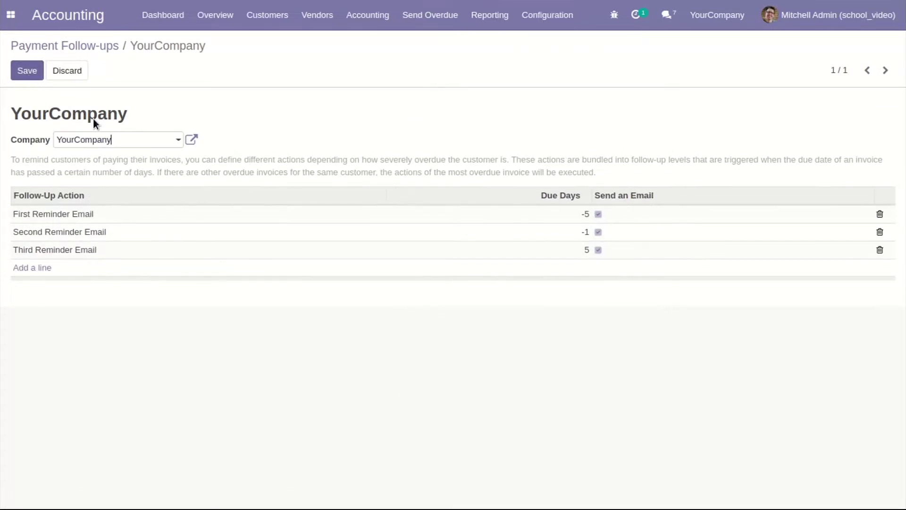
left_click(101, 216)
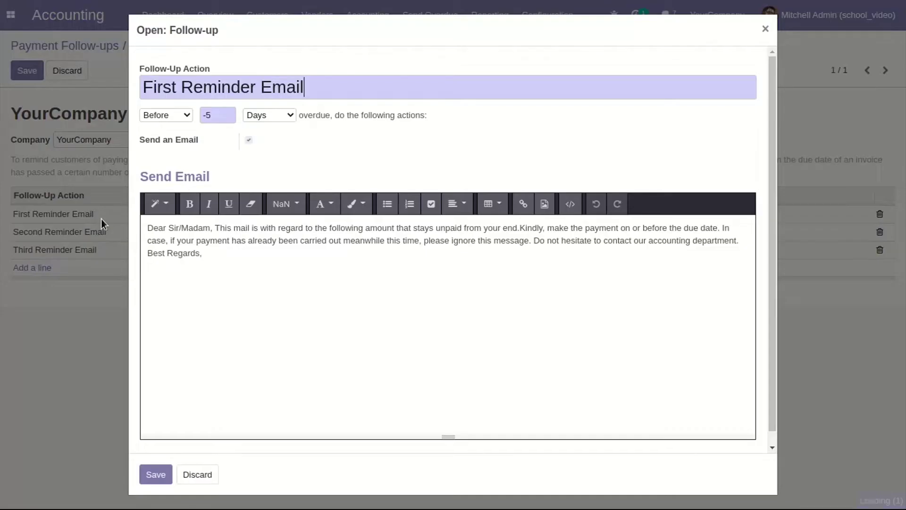
triple_click(178, 87)
left_click(222, 146)
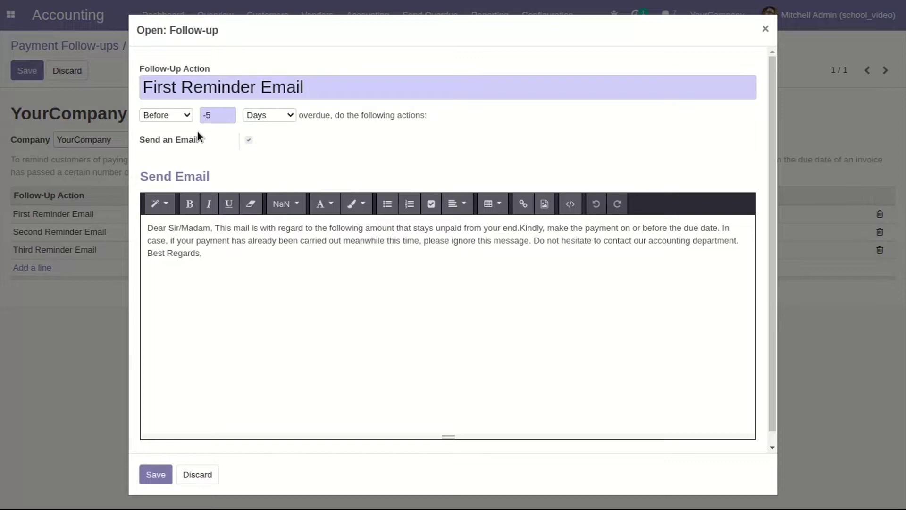
left_click(167, 115)
left_click(167, 116)
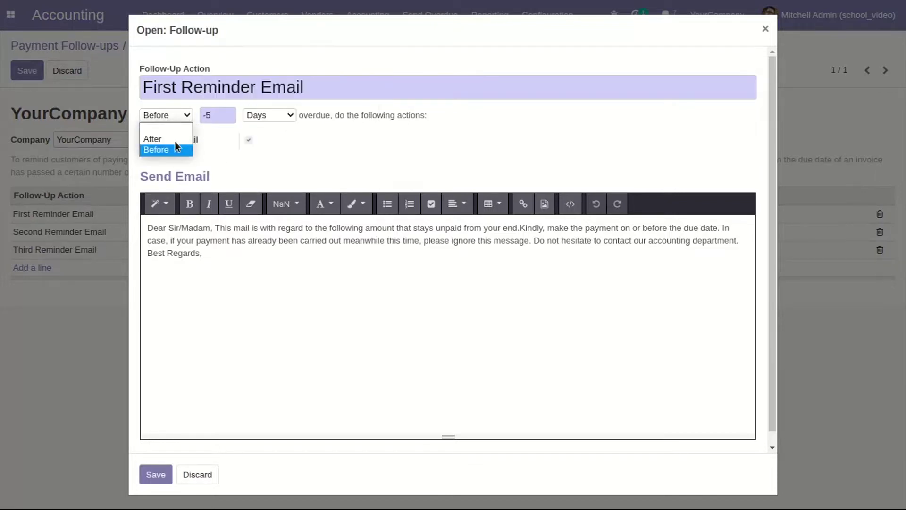
left_click(167, 119)
left_click(230, 117)
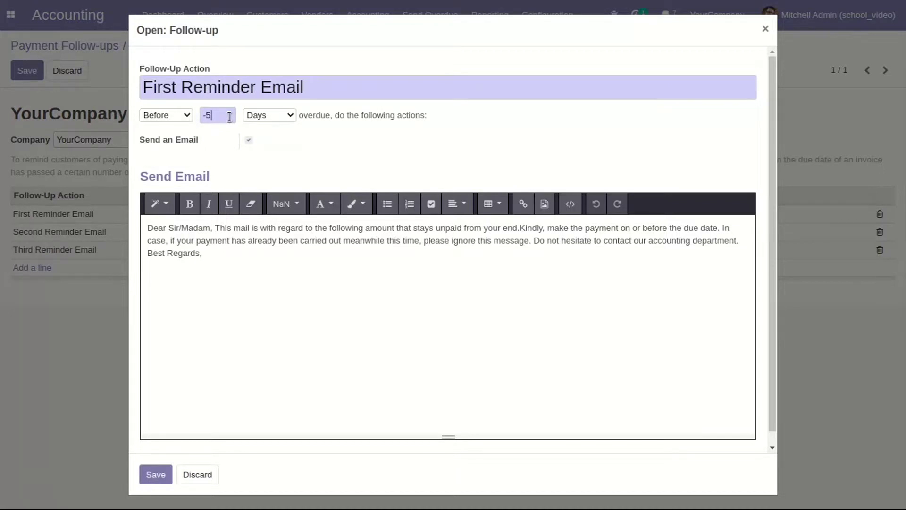
left_click(274, 112)
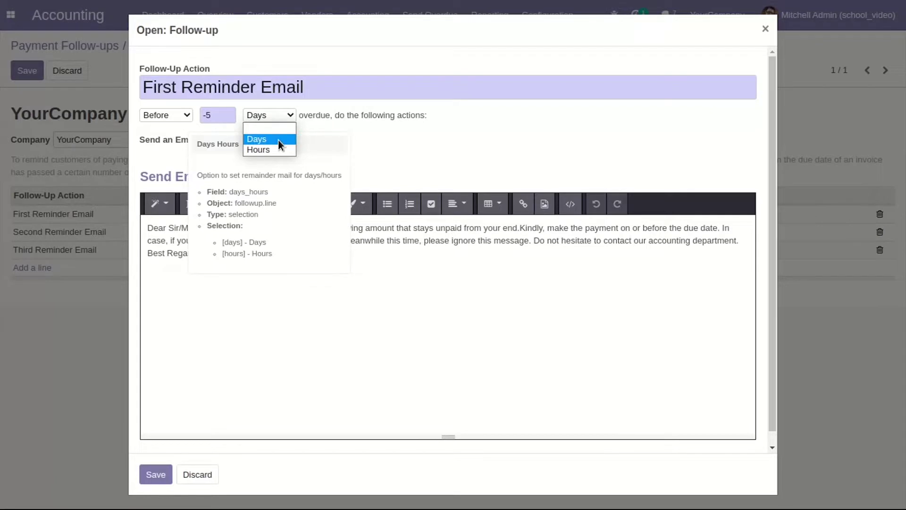
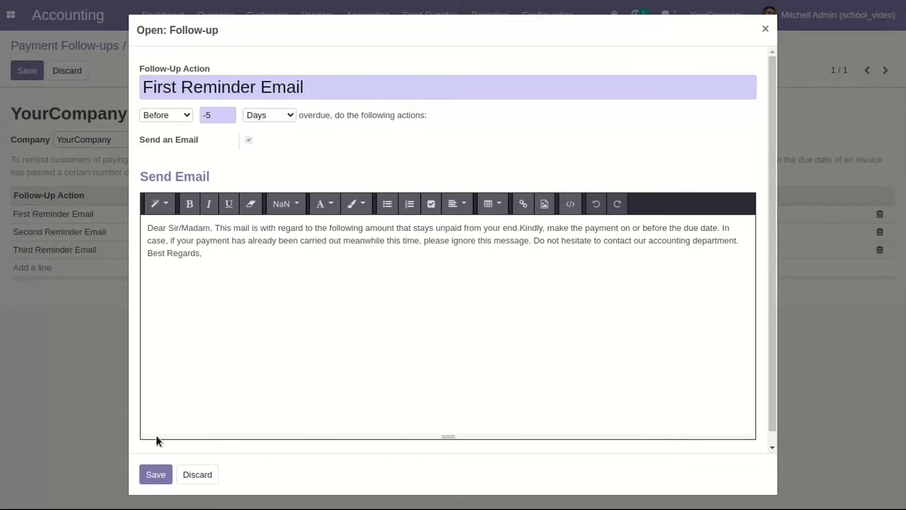
Save the -5, -1 and 5 day follow-up levels, then review and resave First Reminder Email
left_click(156, 475)
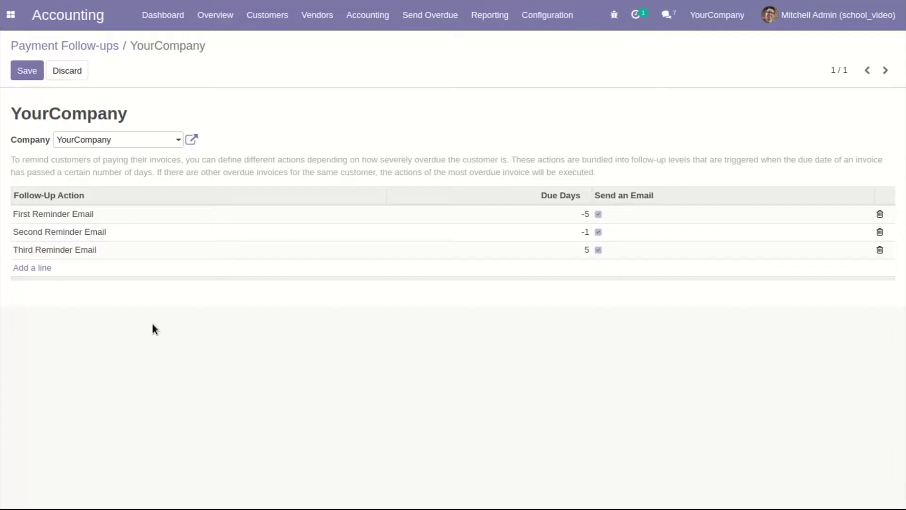
mouse_move(588, 256)
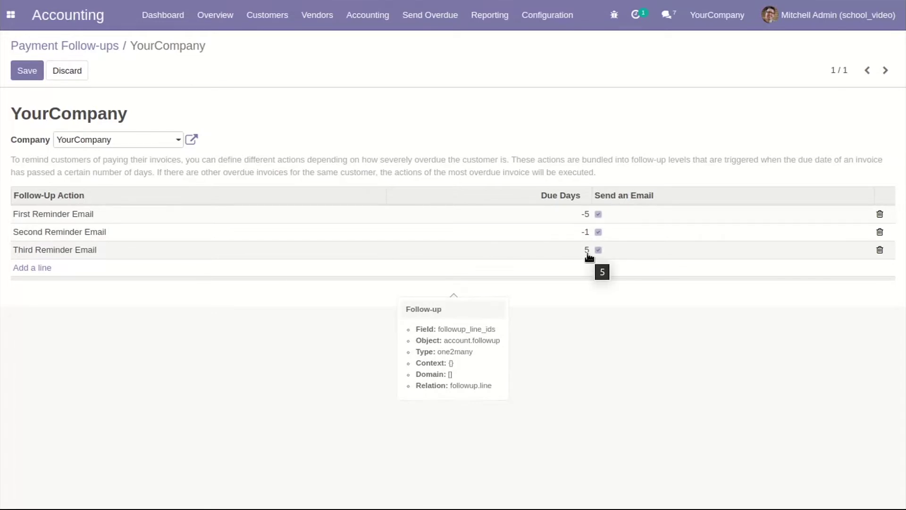
left_click(165, 218)
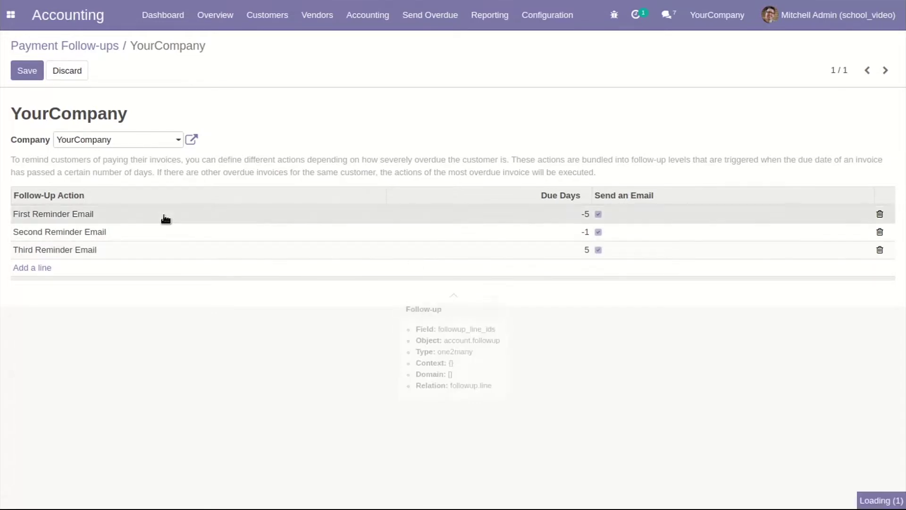
left_click_drag(207, 253, 148, 229)
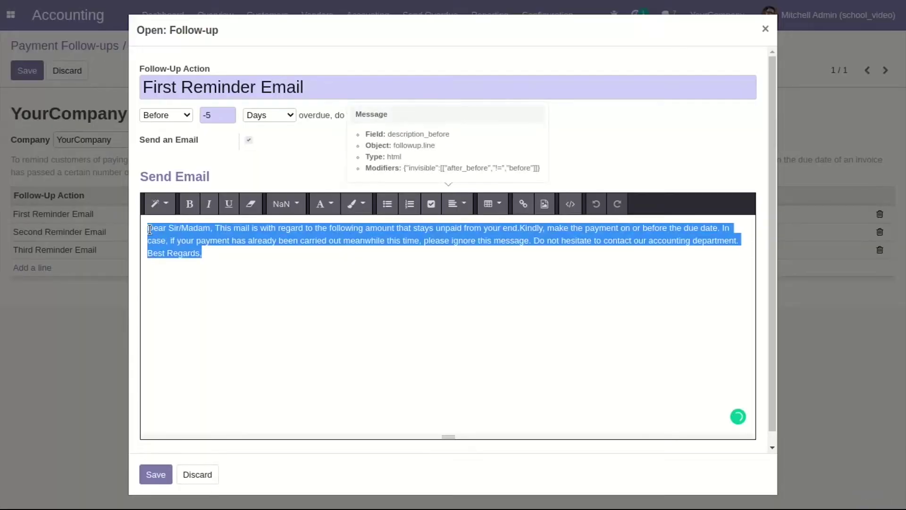
left_click(208, 252)
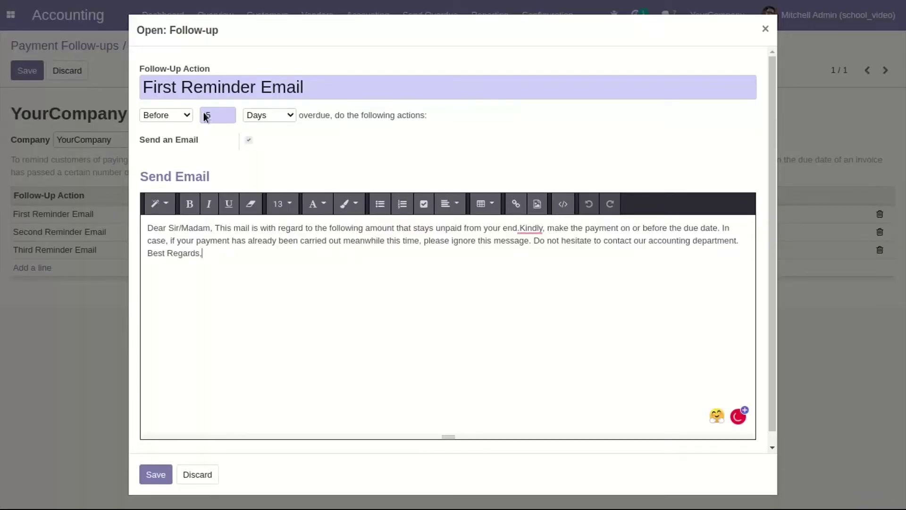
left_click(156, 474)
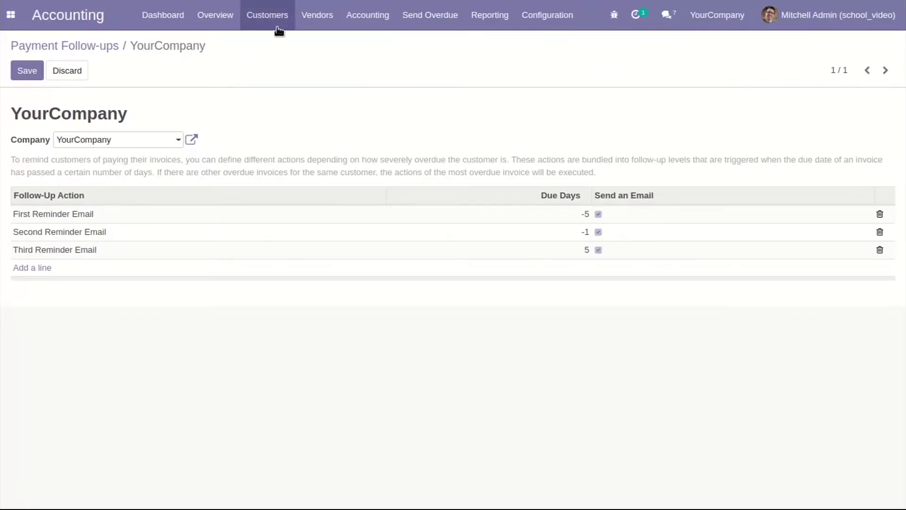
Open Azure Interior's customer record and show its follow-ups and unpaid invoices
left_click(266, 15)
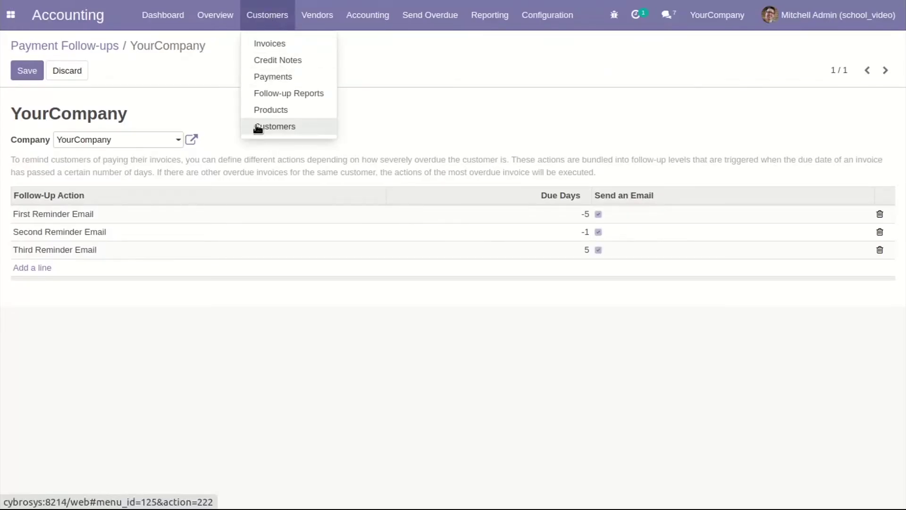
left_click(275, 126)
left_click(260, 102)
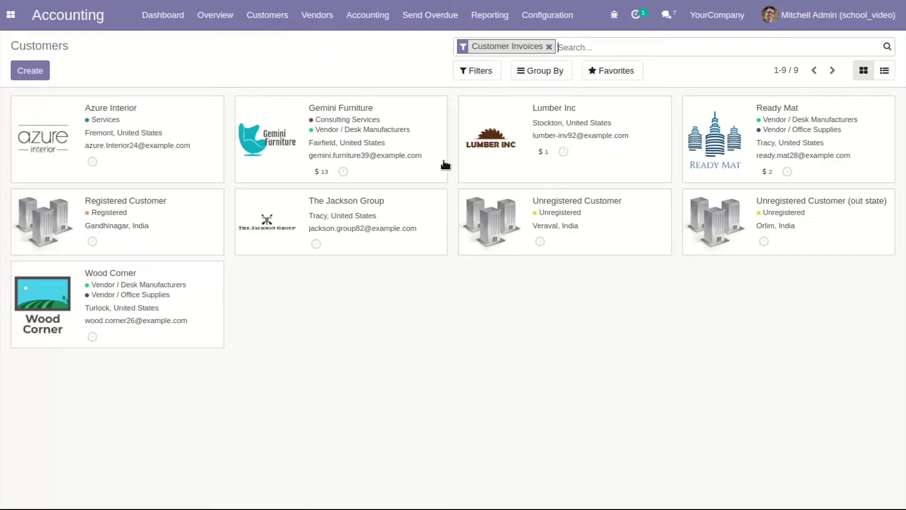
left_click(202, 139)
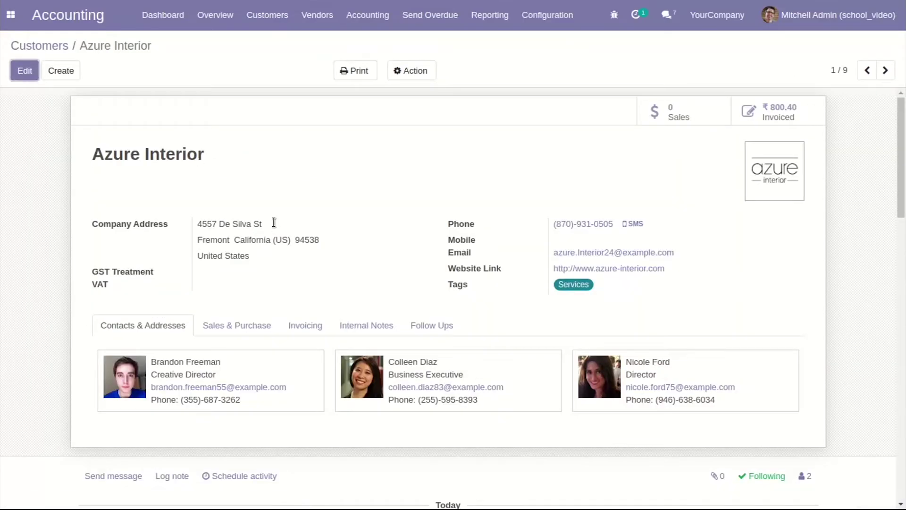
left_click(439, 329)
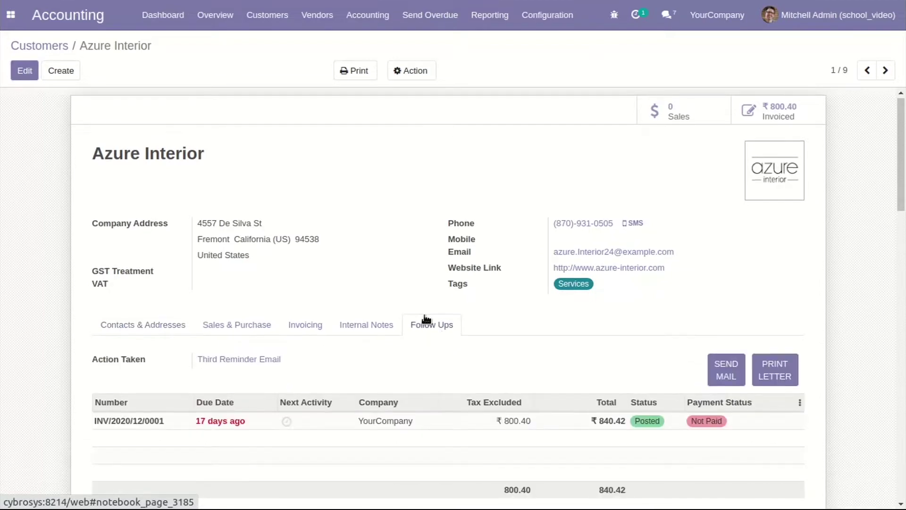
scroll(425, 319, "down", 1)
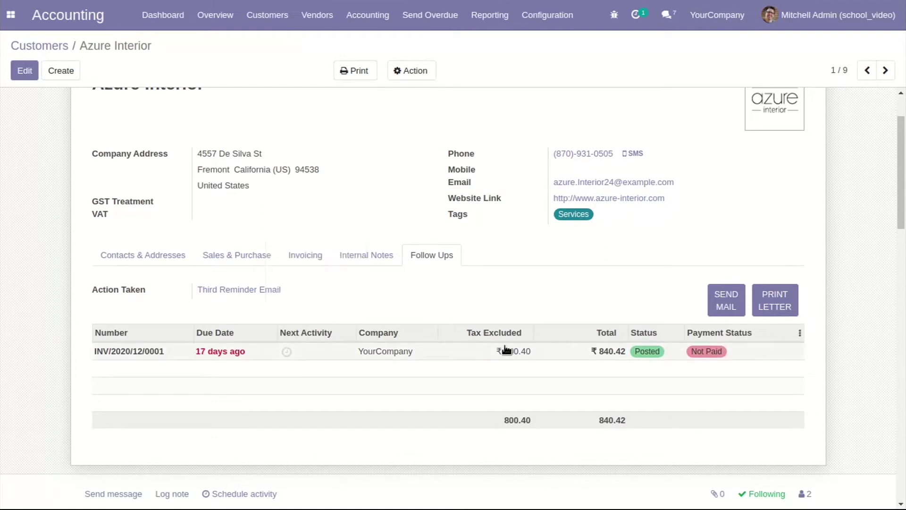
scroll(482, 357, "down", 2)
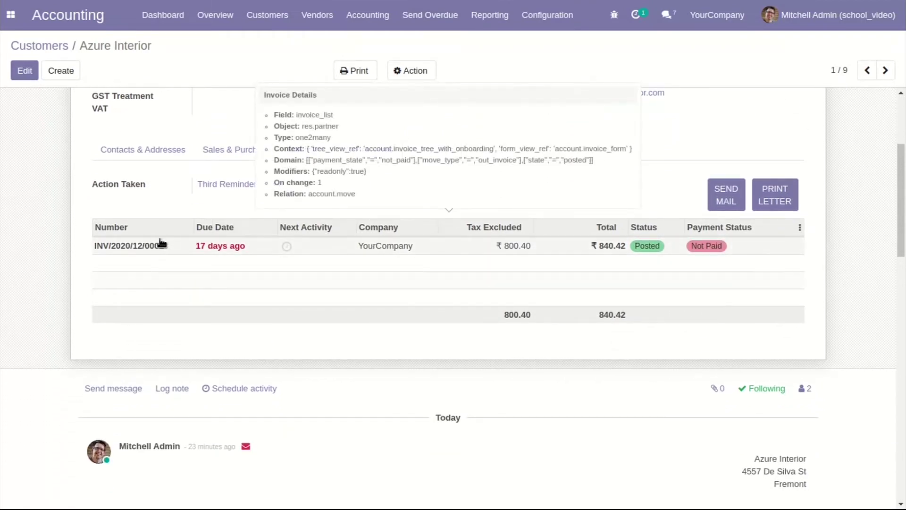
scroll(162, 245, "up", 3)
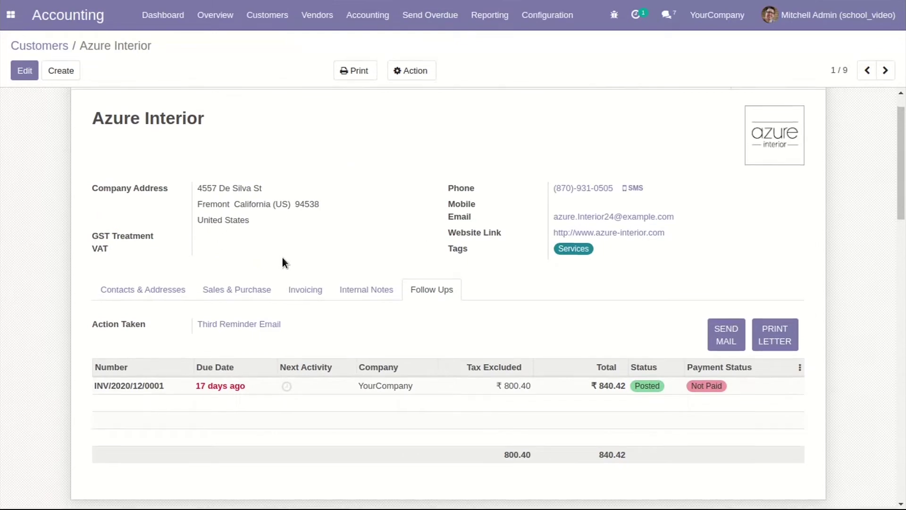
scroll(282, 257, "down", 2)
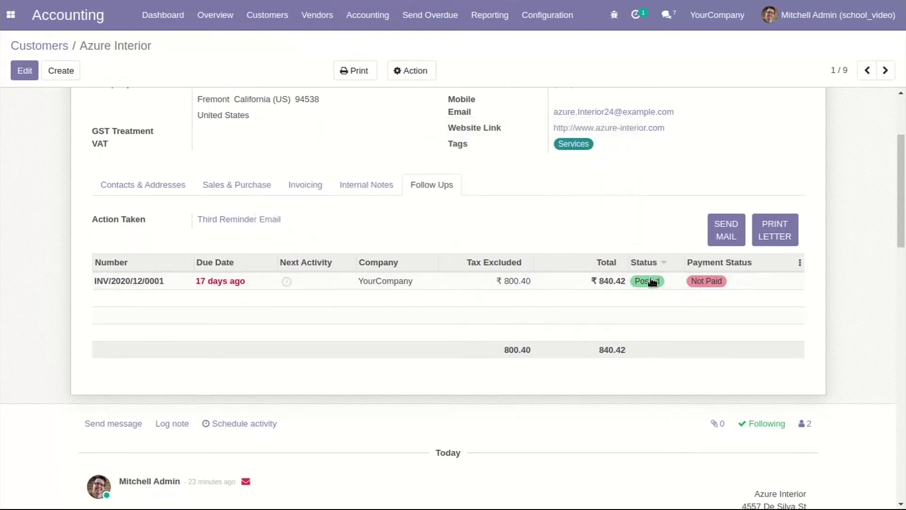
Email Azure Interior the overdue payment reminder and request its printed reminder letter
left_click(726, 230)
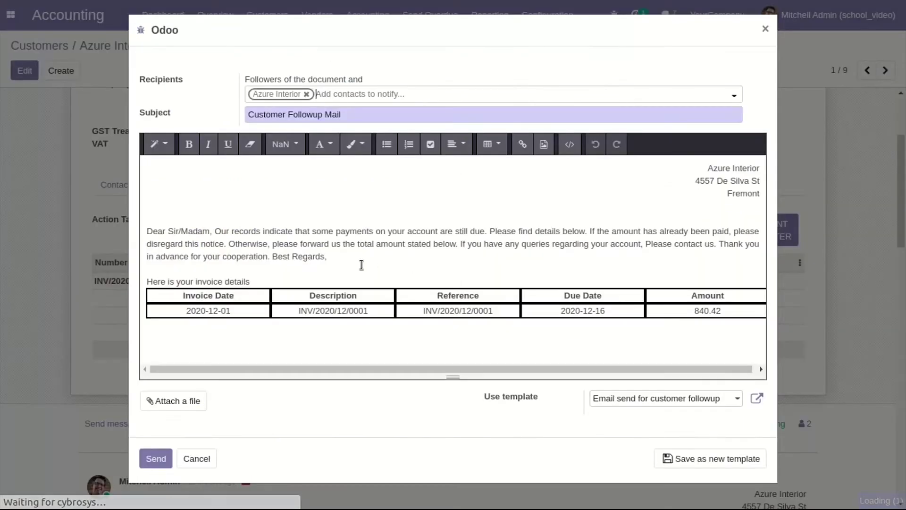
left_click(156, 457)
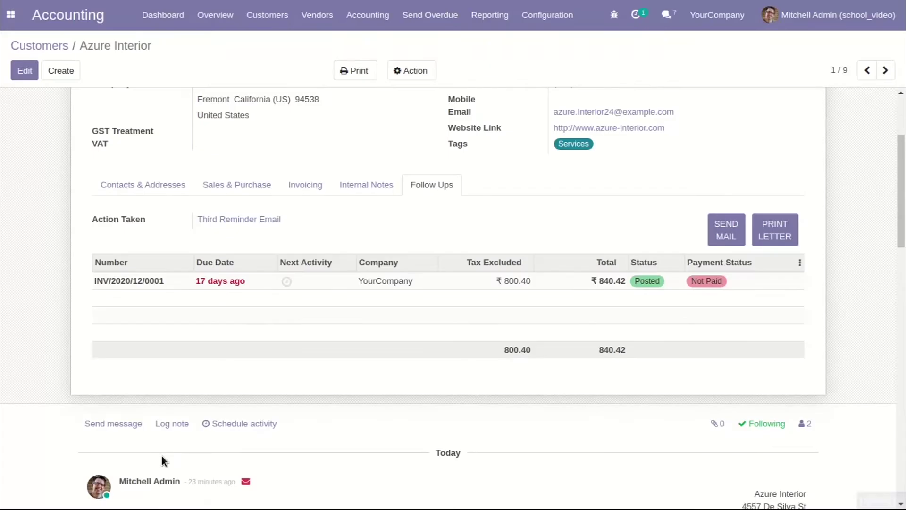
scroll(247, 407, "down", 2)
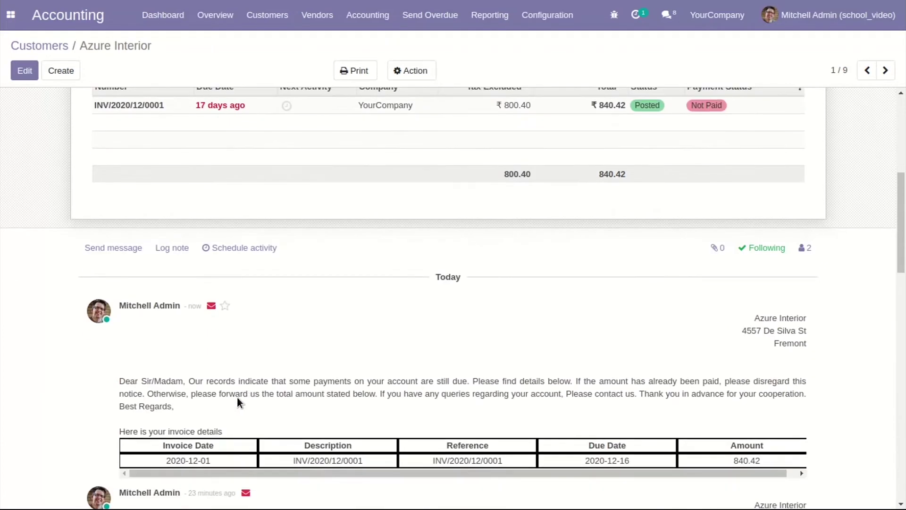
scroll(237, 396, "down", 2)
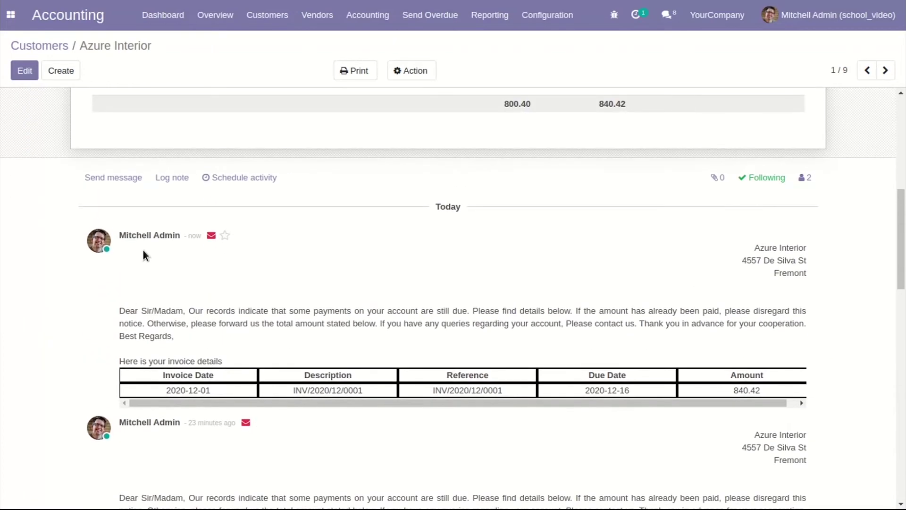
scroll(617, 366, "up", 3)
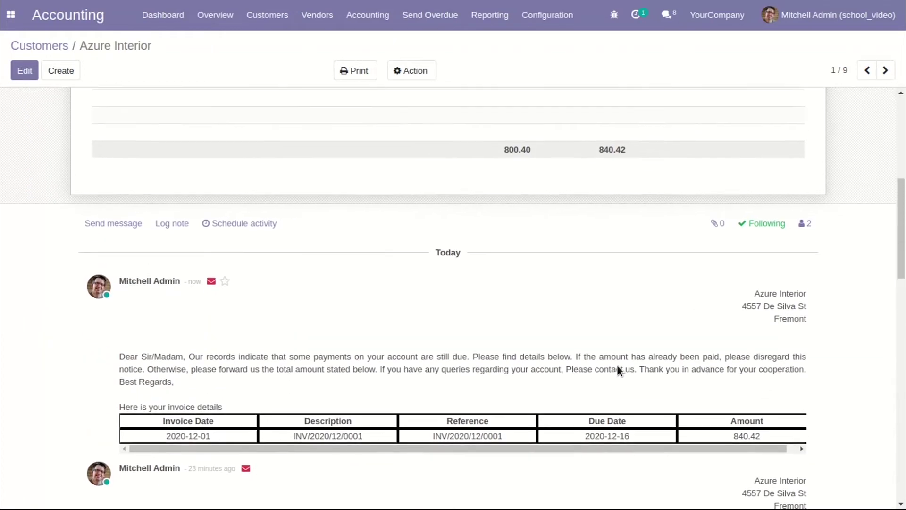
scroll(634, 351, "up", 2)
left_click(765, 232)
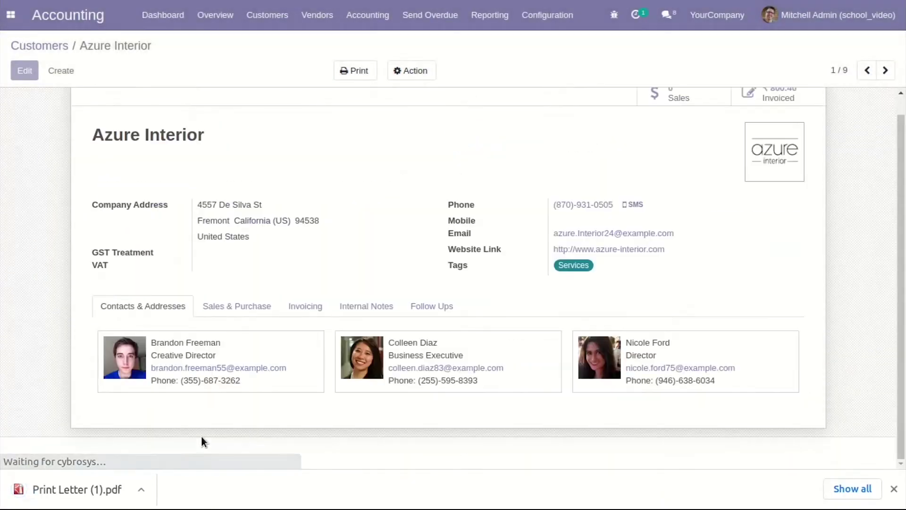
View the downloaded Azure Interior reminder letter PDF showing 840.42 total due
left_click(72, 488)
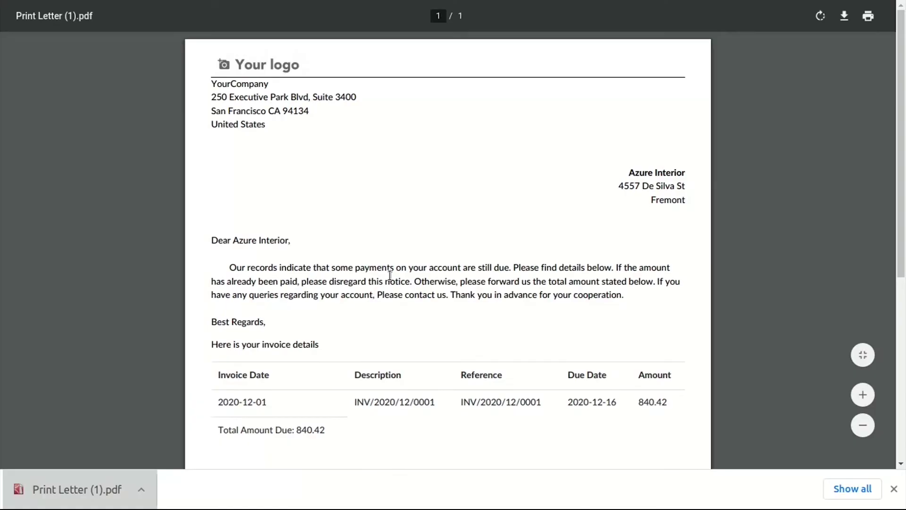
key("alt+Tab")
key("alt+Tab")
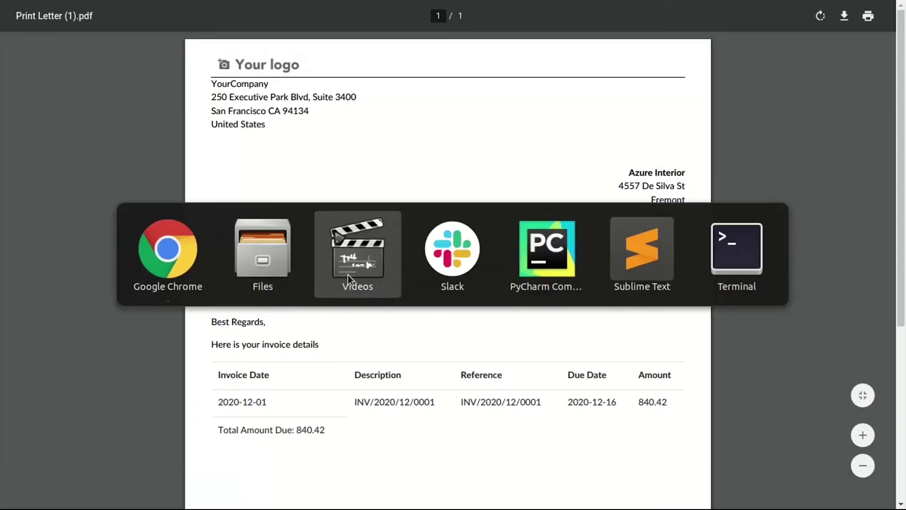
key("alt+Tab")
left_click(165, 251)
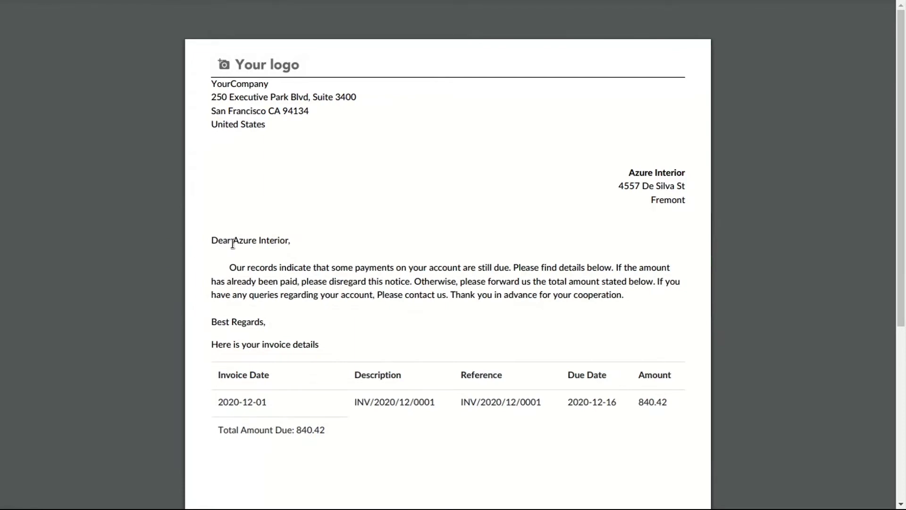
Return to the Azure Interior Odoo tab and show it full screen
key("ctrl+t")
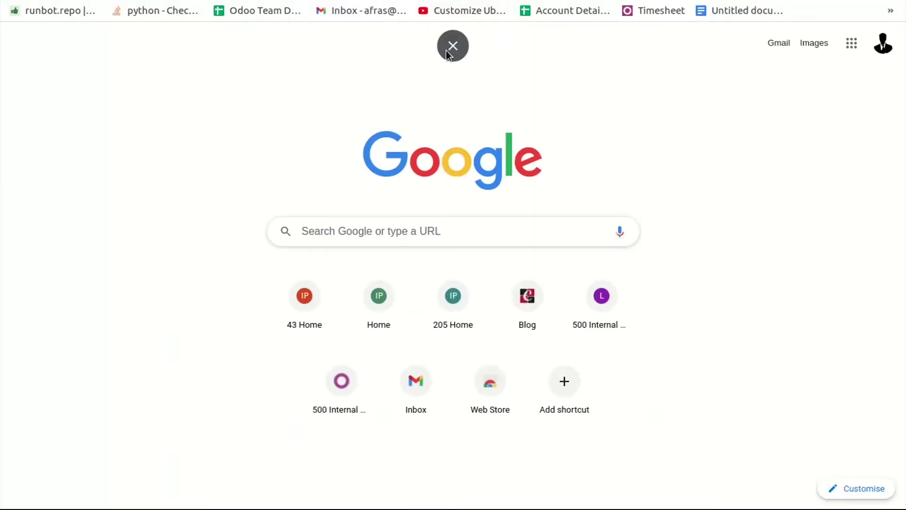
left_click(452, 46)
left_click(301, 30)
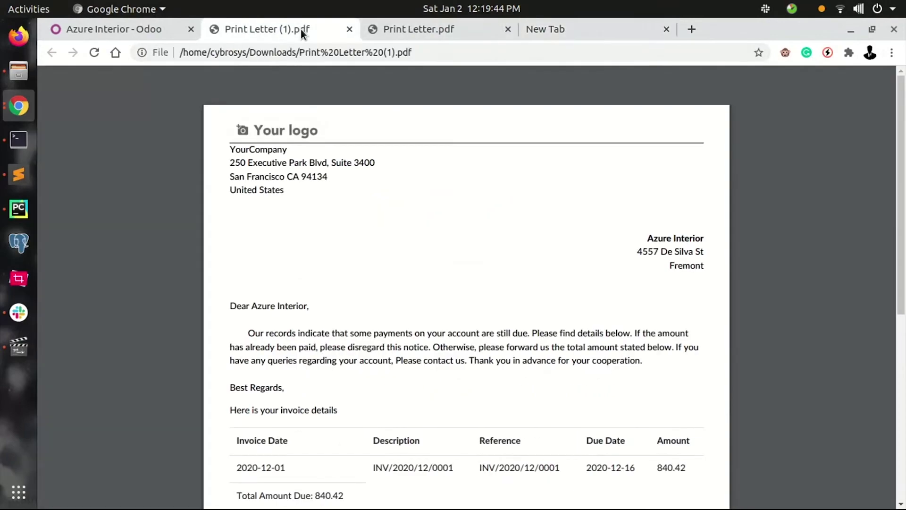
left_click(150, 29)
left_click(892, 53)
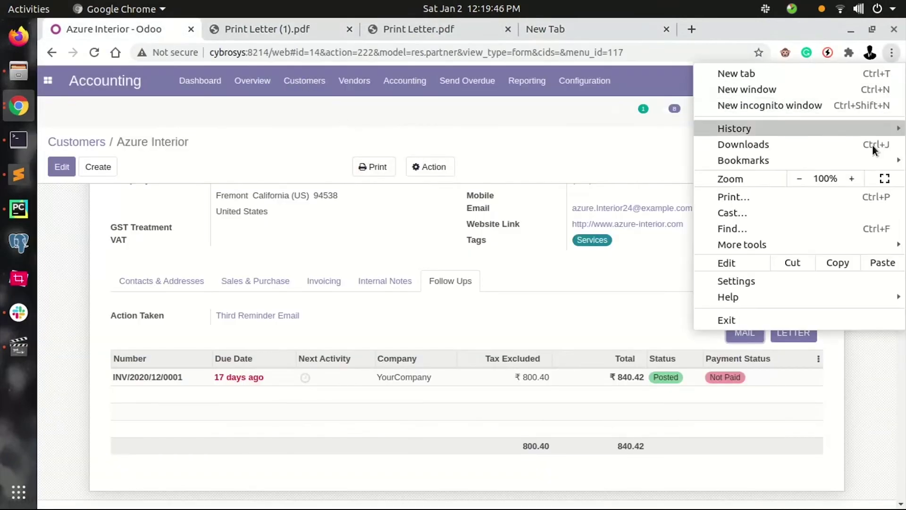
left_click(884, 177)
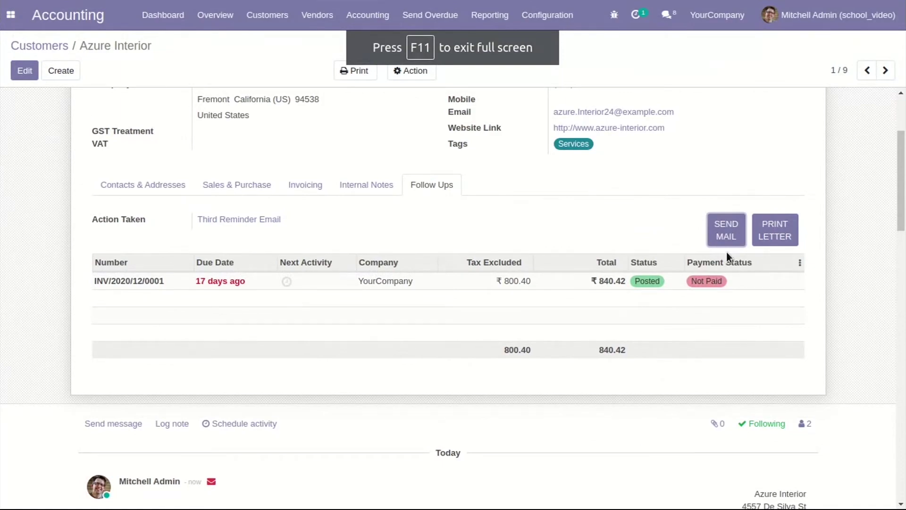
scroll(342, 267, "down", 3)
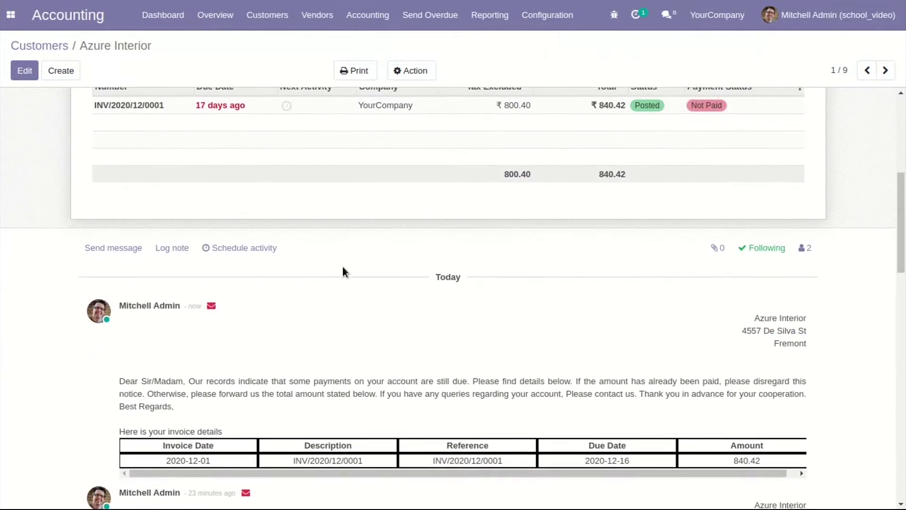
scroll(382, 298, "up", 1)
left_click_drag(901, 205, 901, 100)
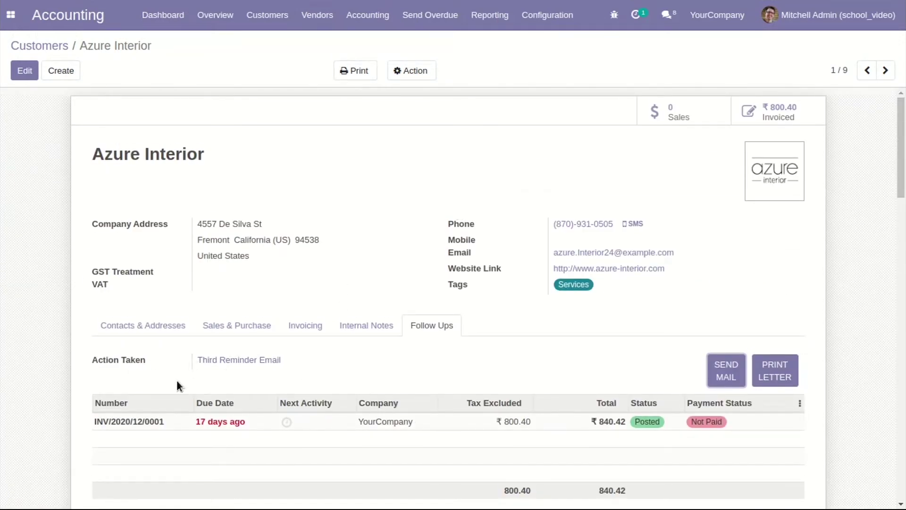
Bring up the Send Overdue Emails dialog from the top menu bar
left_click(429, 15)
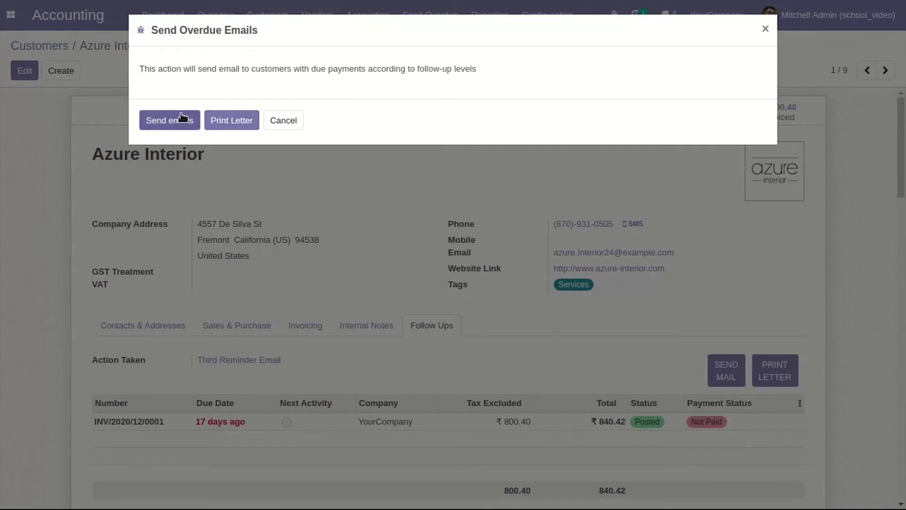
Print due-invoice letters for all overdue customers, review the PDF, and return to Odoo full screen
left_click(241, 119)
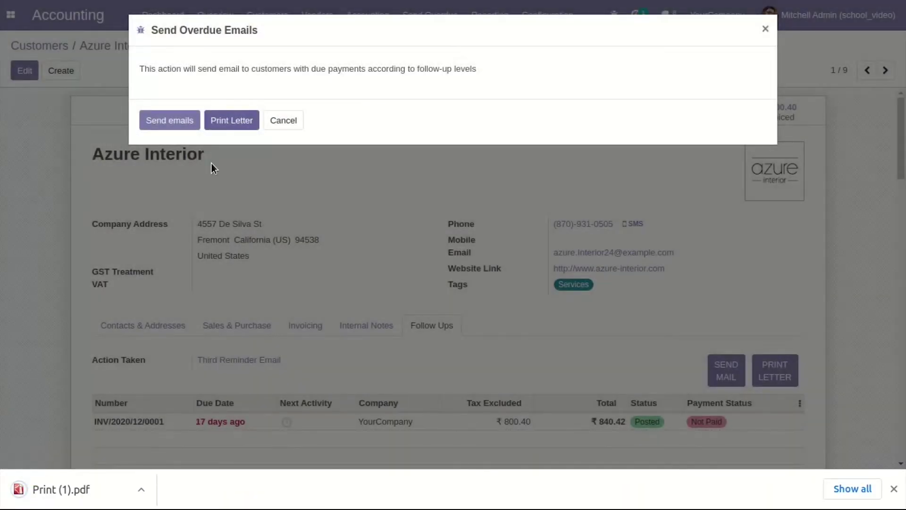
left_click(61, 489)
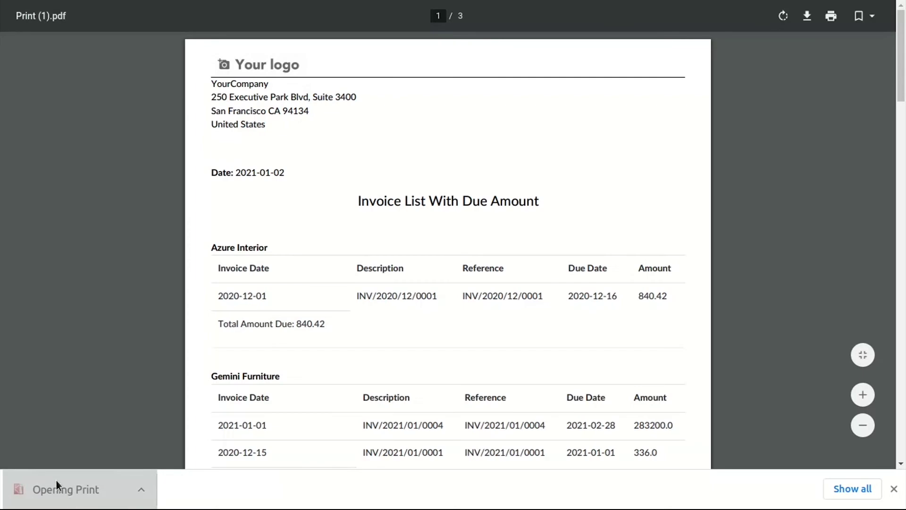
scroll(488, 266, "down", 5)
scroll(431, 250, "down", 3)
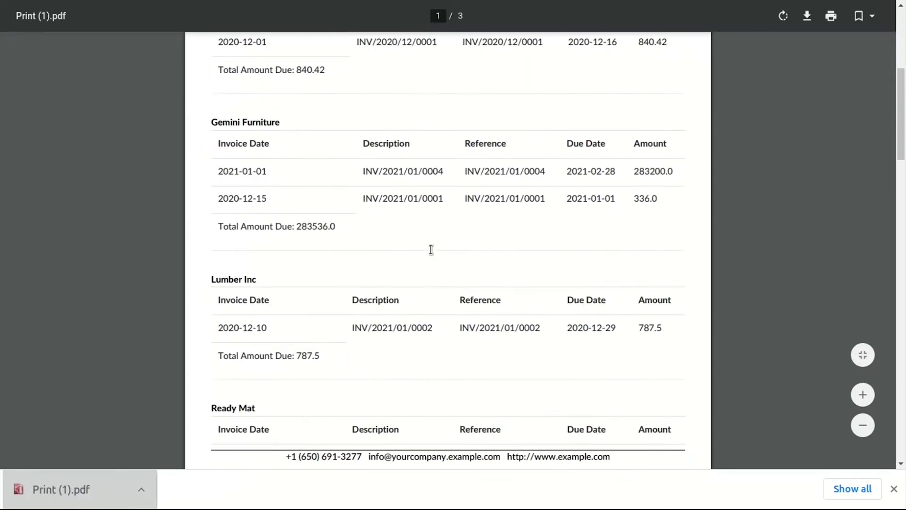
scroll(430, 249, "down", 5)
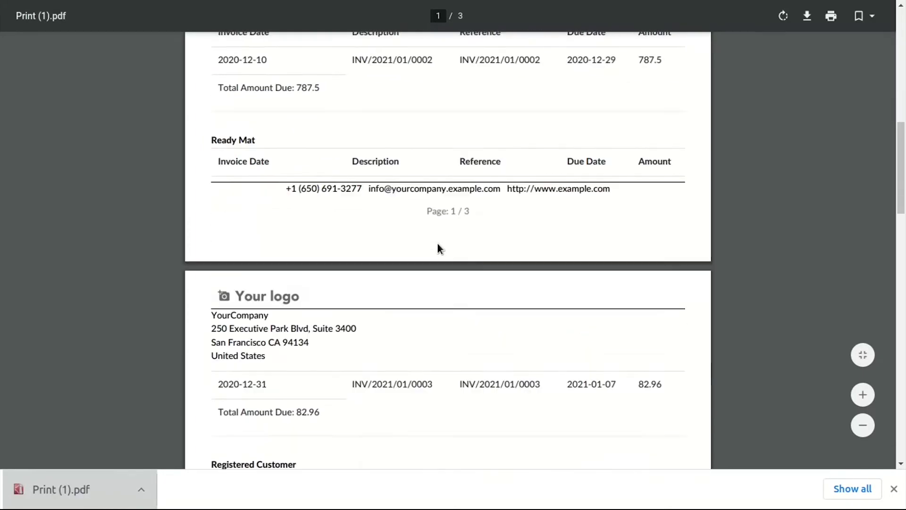
scroll(438, 244, "down", 5)
scroll(437, 244, "down", 5)
scroll(438, 244, "down", 2)
mouse_move(902, 244)
left_mouse_down()
mouse_move(903, 312)
mouse_move(903, 43)
left_mouse_up()
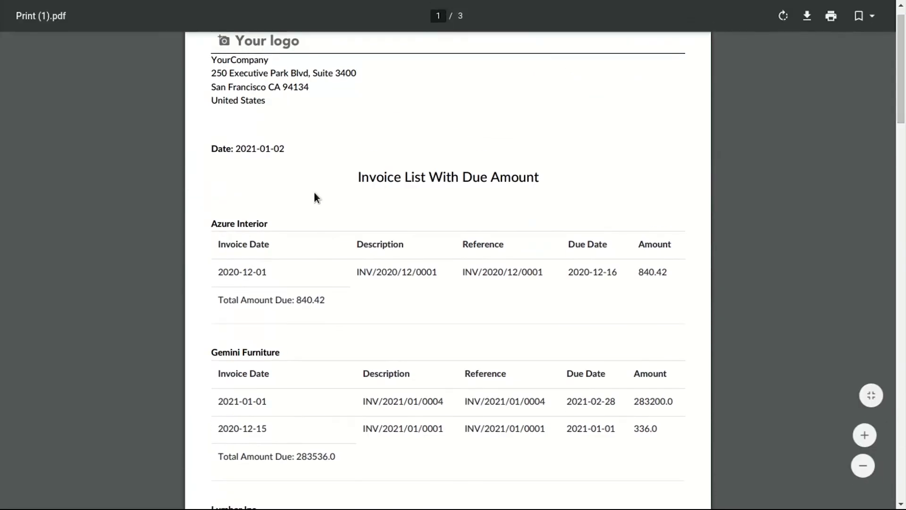
left_click(453, 45)
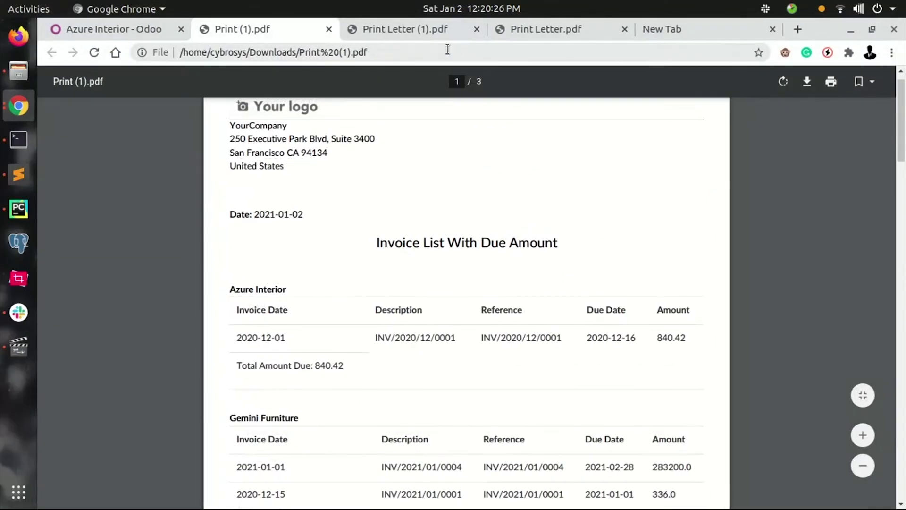
left_click(113, 29)
left_click(891, 51)
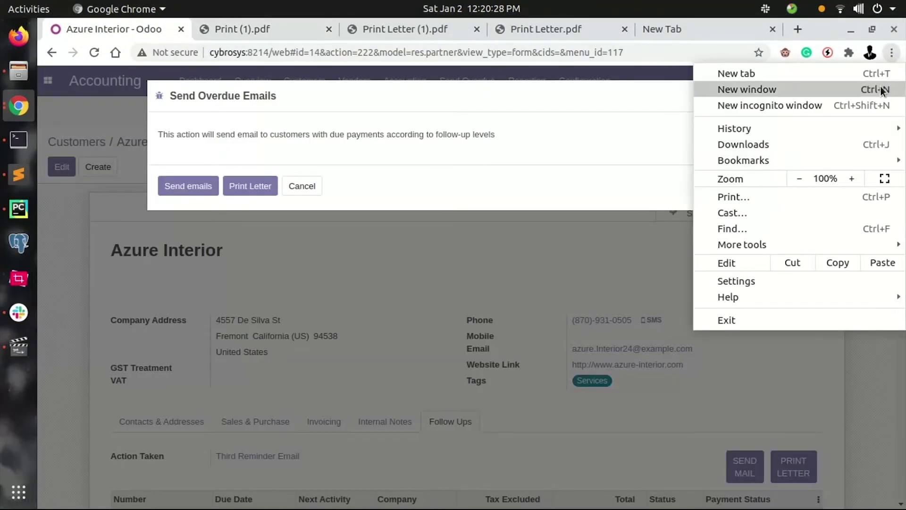
left_click(891, 177)
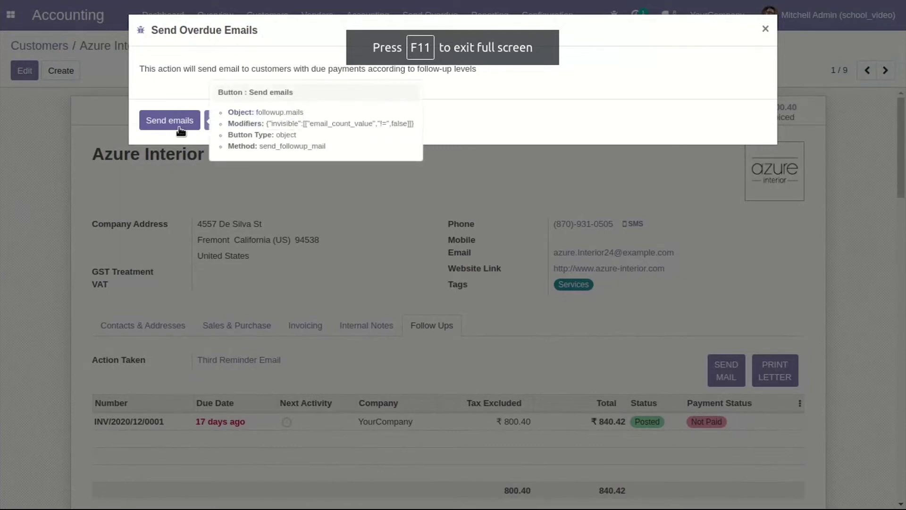
Send overdue reminder emails to the 2 customers with due payments and dismiss the confirmation
left_click(179, 122)
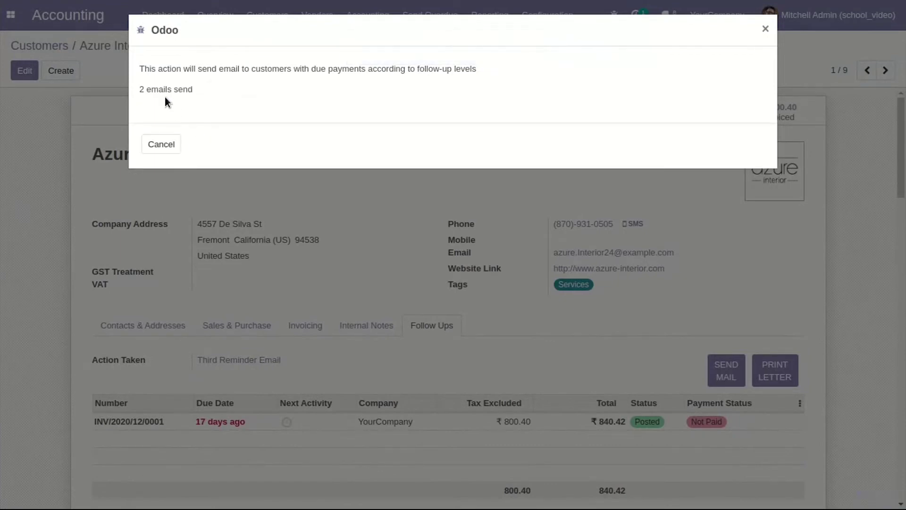
left_click(768, 30)
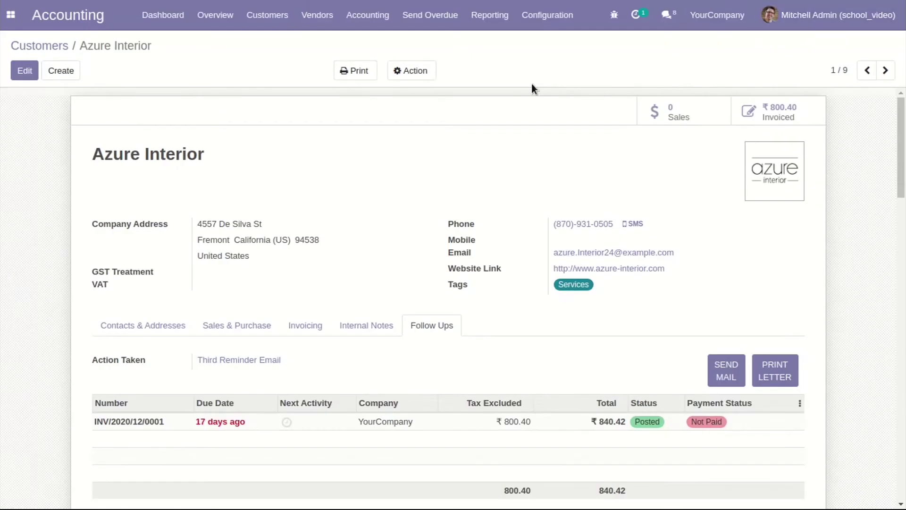
Open The Jackson Group's customer record on its Follow Ups tab
left_click(267, 15)
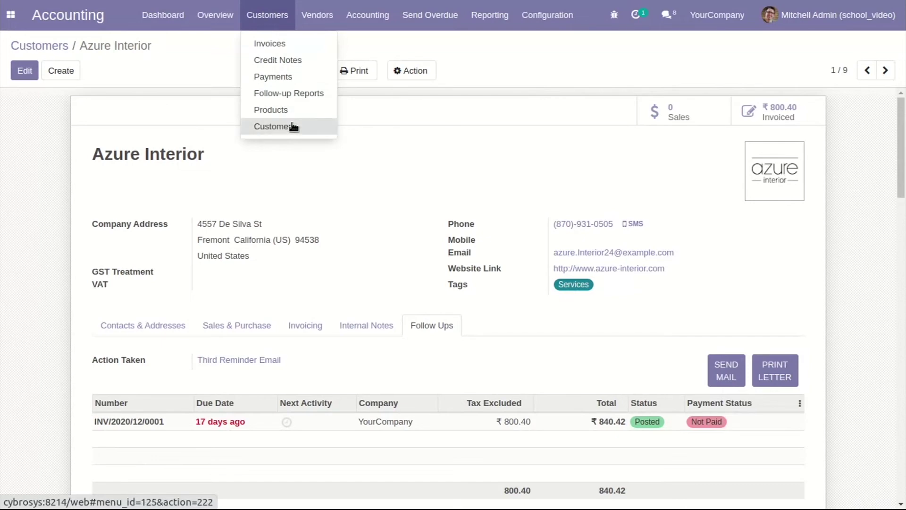
left_click(275, 126)
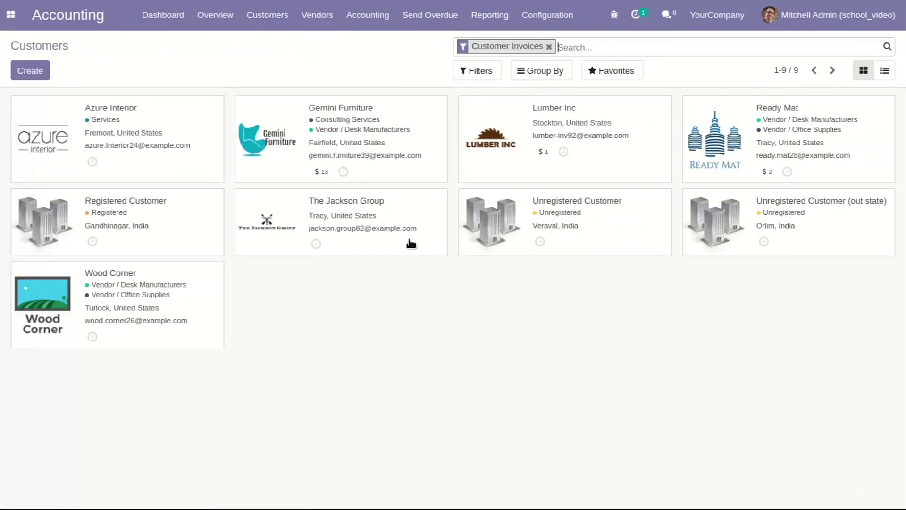
left_click(391, 237)
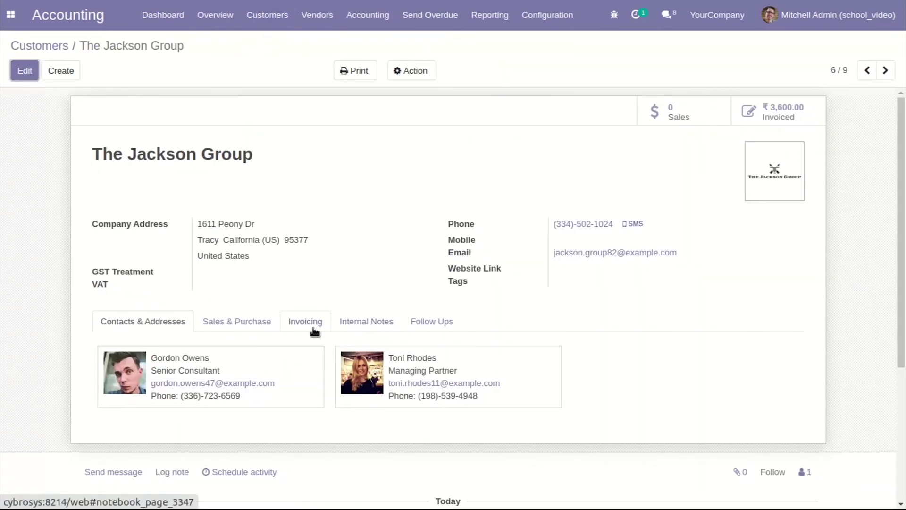
left_click(432, 321)
scroll(410, 323, "down", 3)
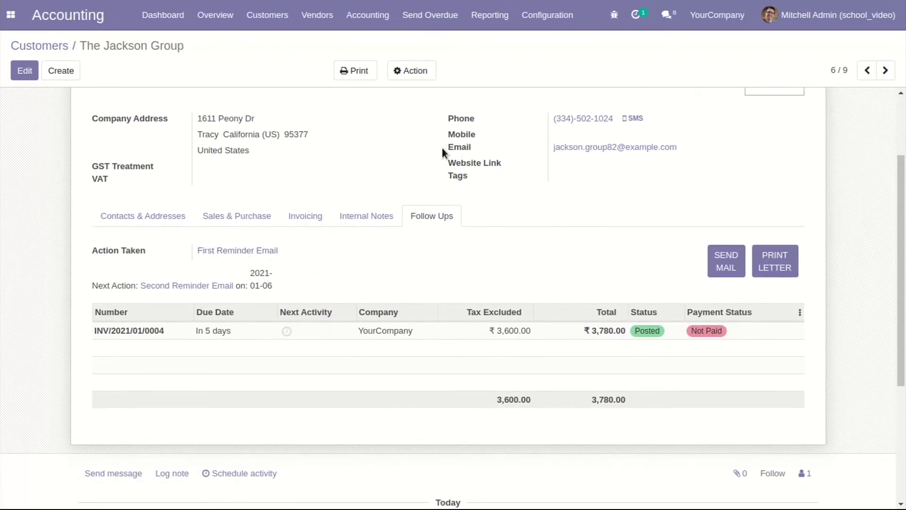
scroll(241, 311, "down", 2)
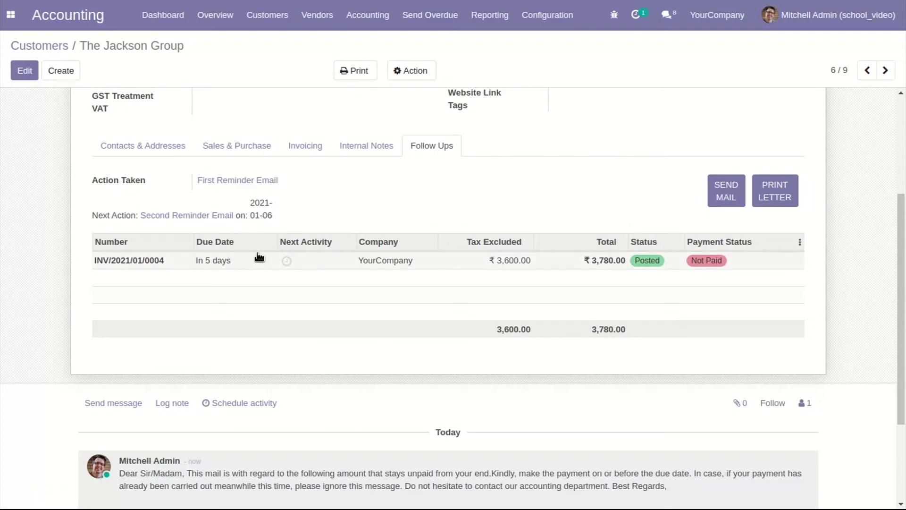
scroll(318, 297, "up", 1)
scroll(363, 331, "up", 3)
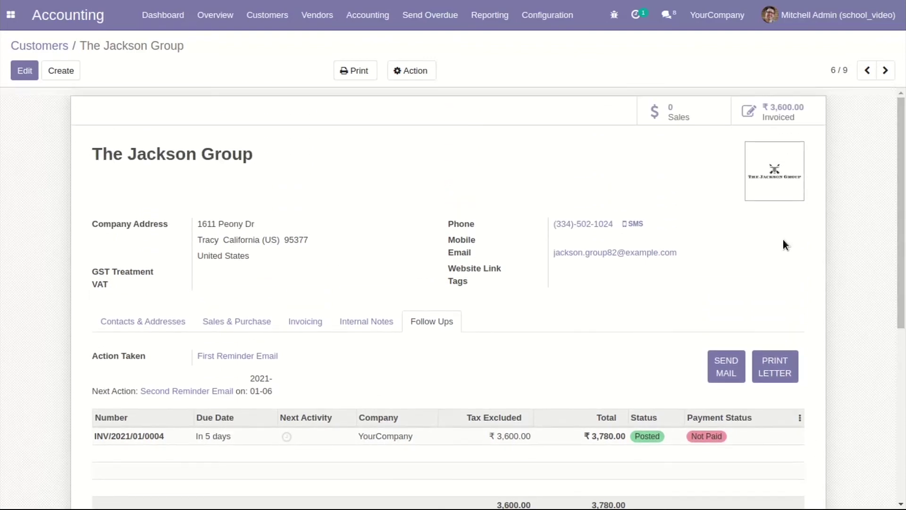